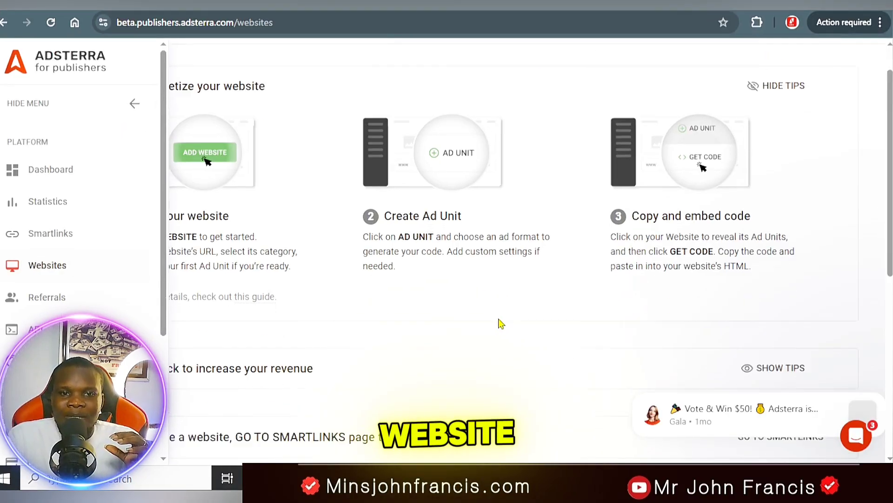
Step: Show the website's active Adsterra ad units, from Banner 300x250 through Native Banner
{"action": "scroll", "coordinate": [470, 321], "scroll_direction": "down", "scroll_amount": 8}
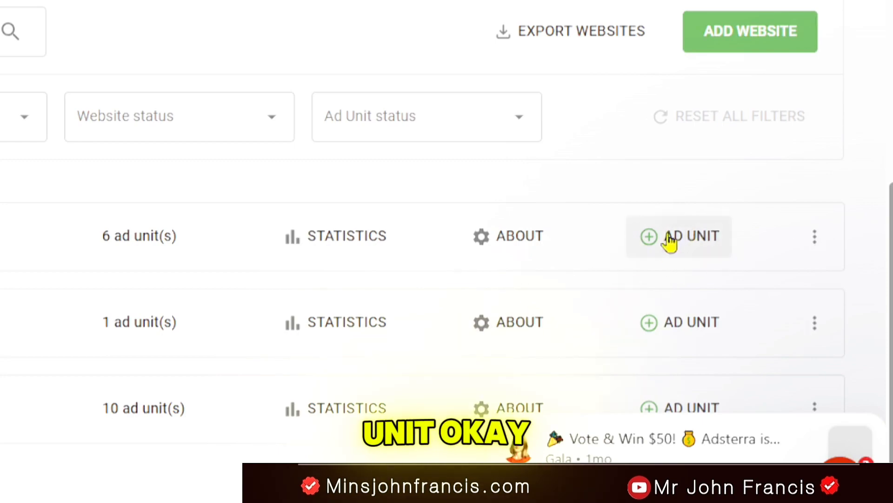
{"action": "left_click", "coordinate": [688, 246]}
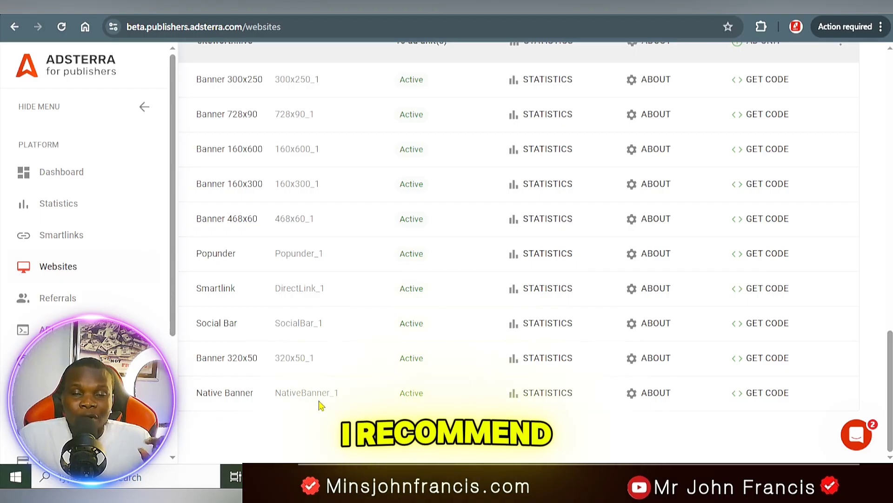
{"action": "left_click_drag", "start_coordinate": [334, 393], "coordinate": [250, 393]}
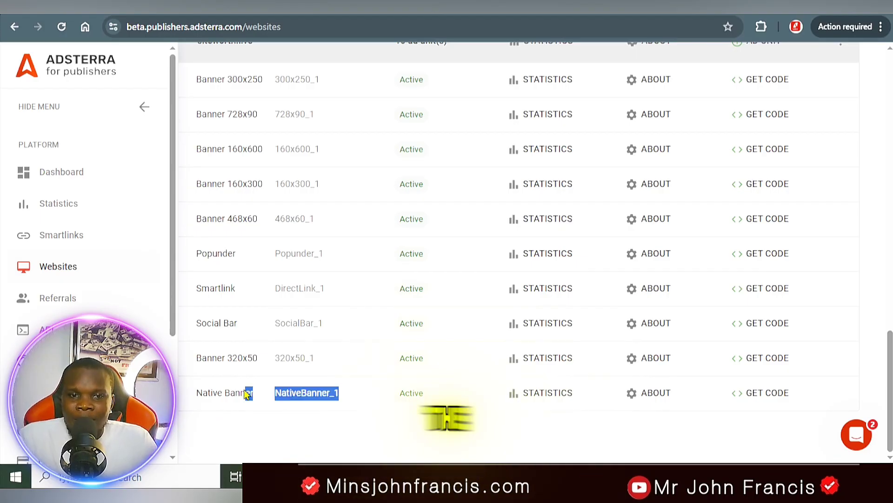
{"action": "double_click", "coordinate": [271, 332]}
{"action": "left_click", "coordinate": [329, 333]}
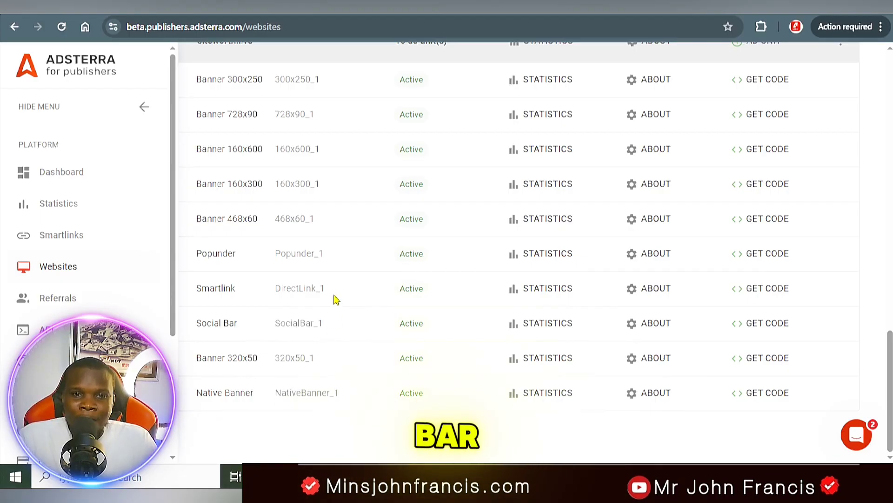
{"action": "left_click_drag", "start_coordinate": [324, 294], "coordinate": [245, 301]}
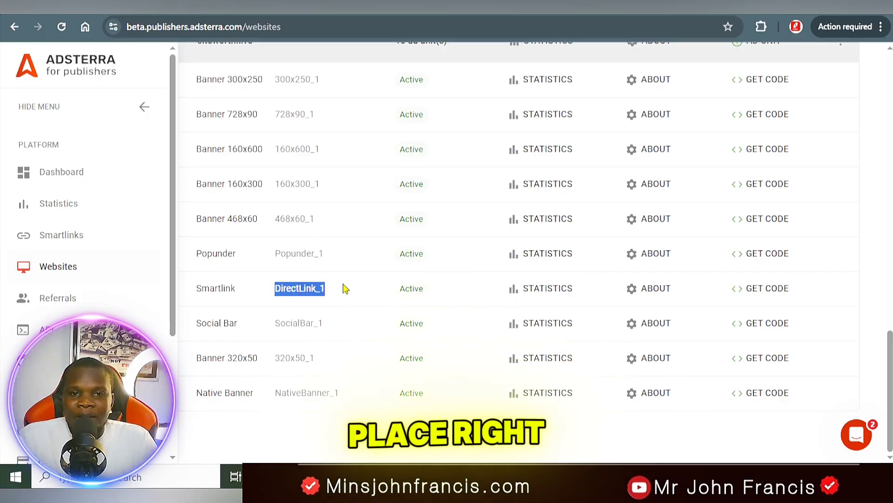
{"action": "left_click", "coordinate": [332, 303]}
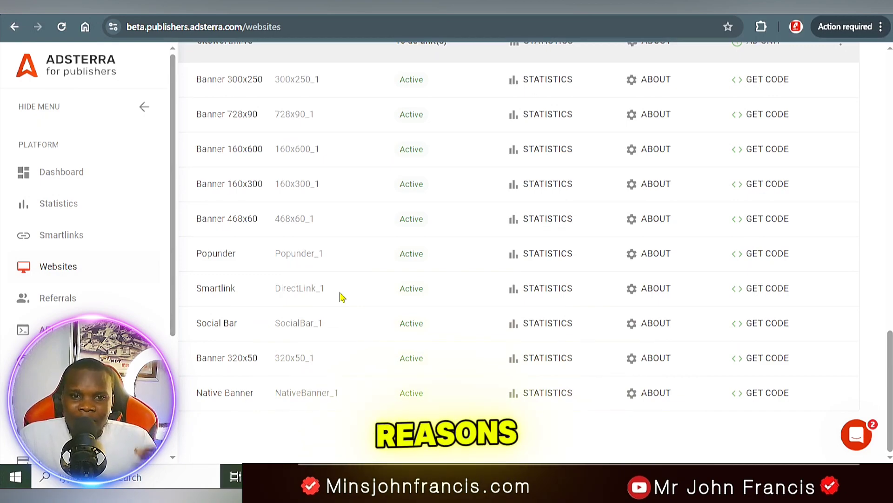
{"action": "double_click", "coordinate": [348, 400]}
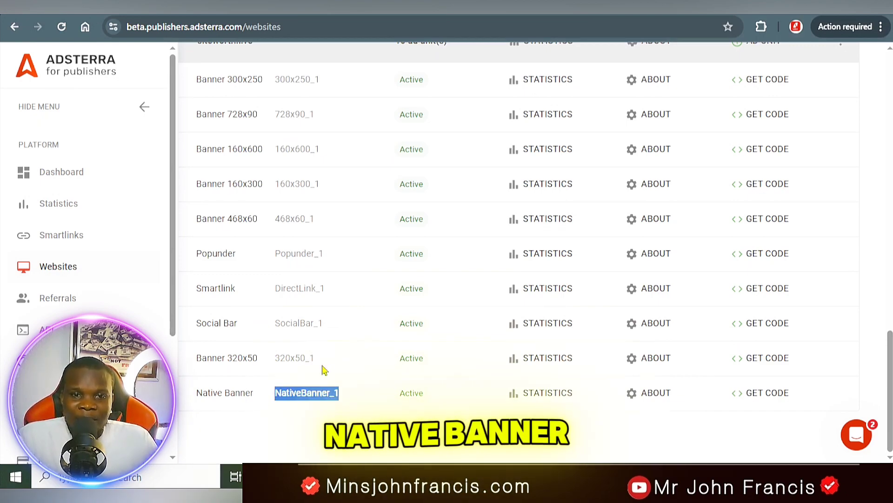
{"action": "left_click", "coordinate": [333, 328]}
{"action": "left_click_drag", "start_coordinate": [330, 326], "coordinate": [279, 327]}
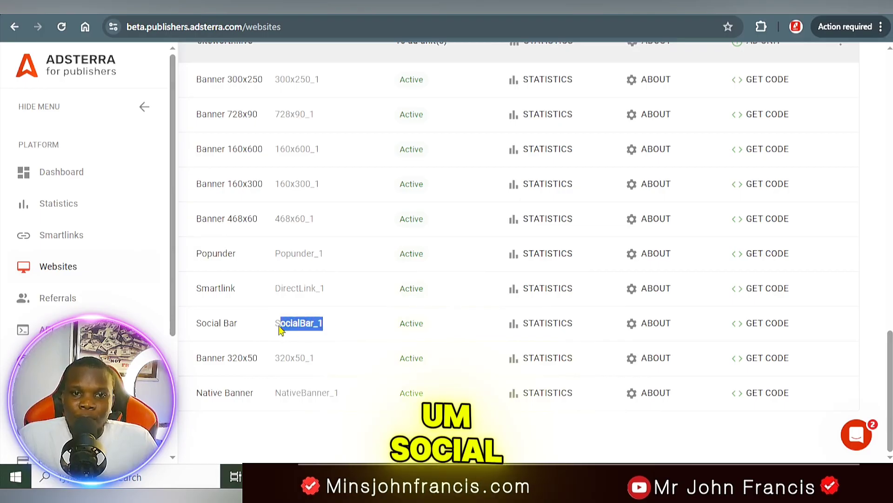
{"action": "left_click_drag", "start_coordinate": [334, 293], "coordinate": [284, 295]}
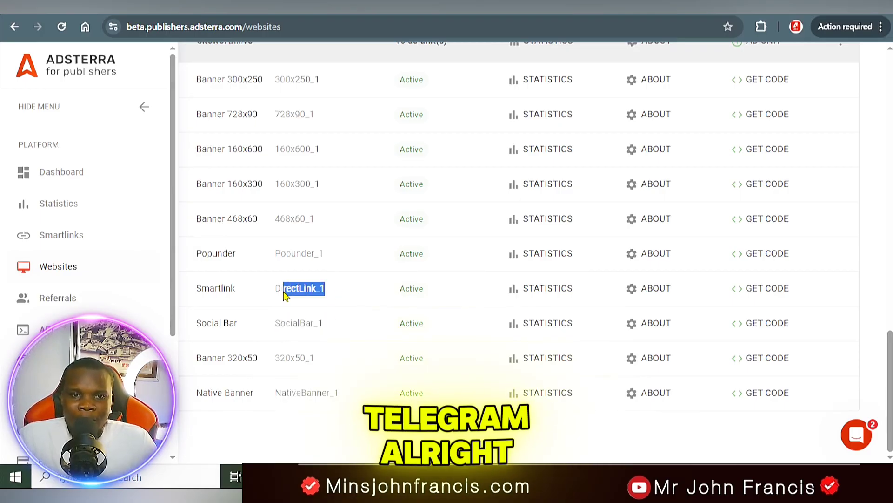
{"action": "left_click", "coordinate": [342, 289]}
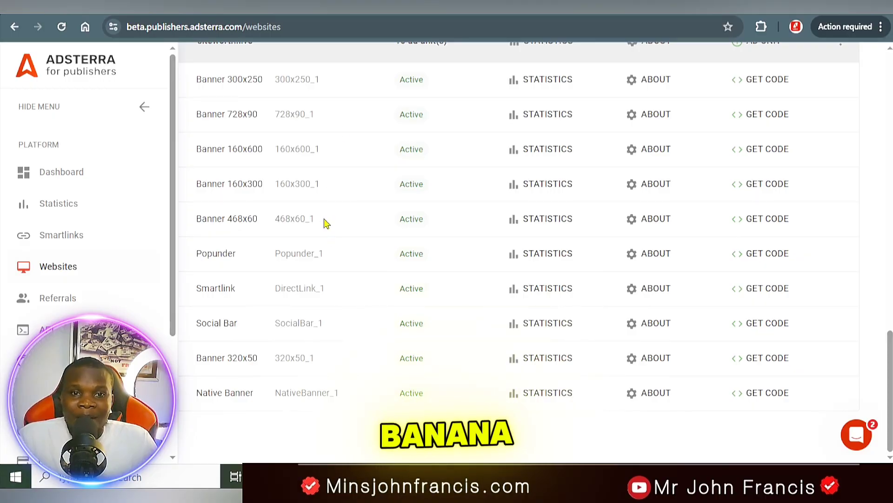
{"action": "left_click_drag", "start_coordinate": [312, 225], "coordinate": [261, 225]}
{"action": "left_click", "coordinate": [335, 379]}
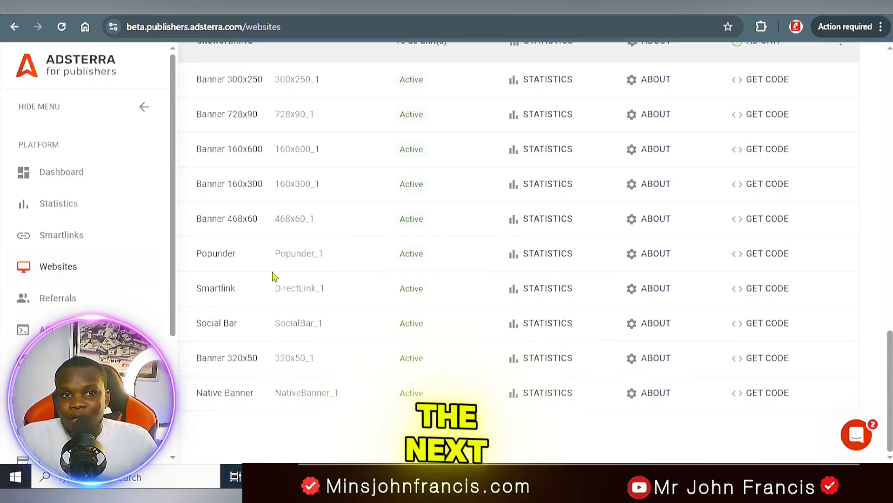
Step: Switch to Monetag, open the site under Websites, and start adding a new zone
{"action": "key", "text": "ctrl+Tab"}
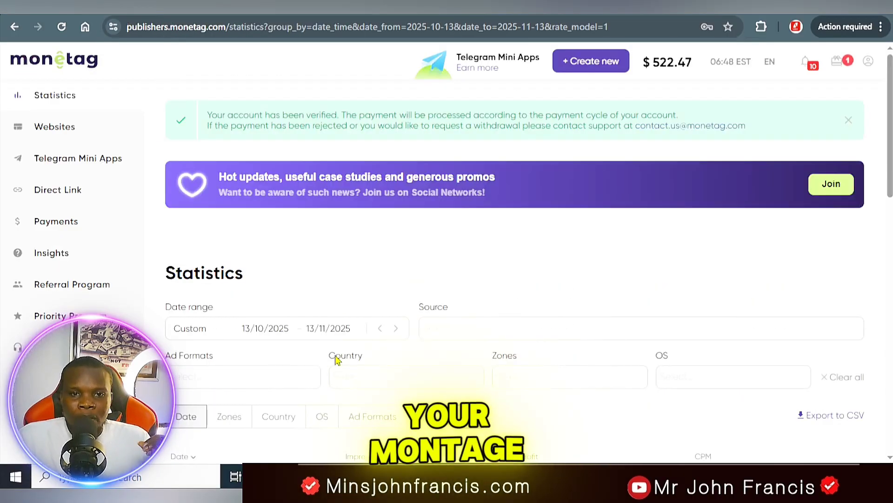
{"action": "left_click", "coordinate": [70, 134]}
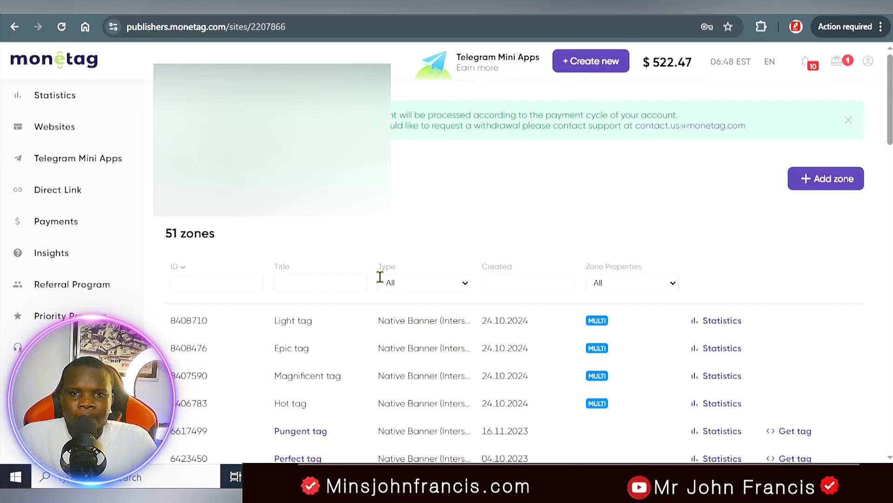
{"action": "scroll", "coordinate": [585, 218], "scroll_direction": "down", "scroll_amount": 3}
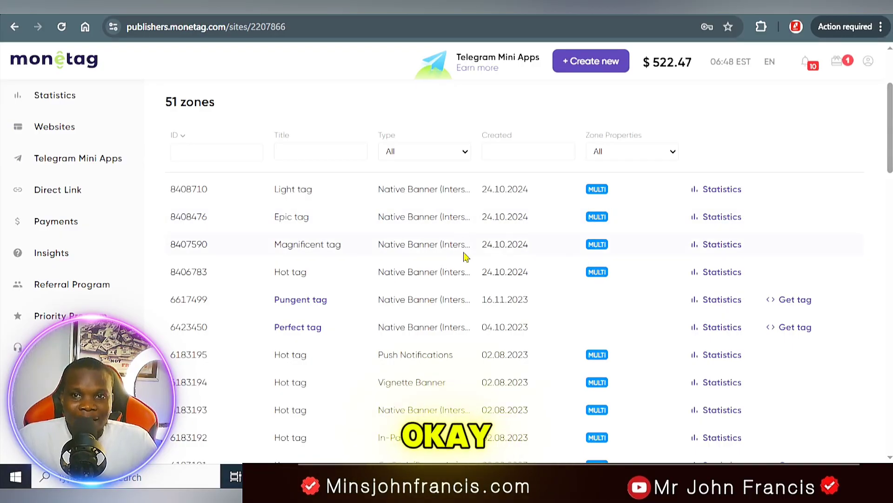
{"action": "scroll", "coordinate": [455, 219], "scroll_direction": "up", "scroll_amount": 3}
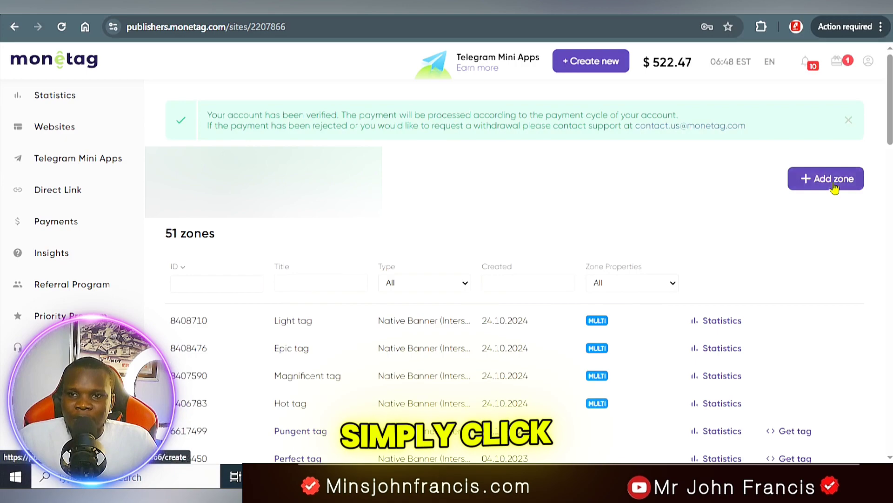
{"action": "left_click", "coordinate": [834, 183]}
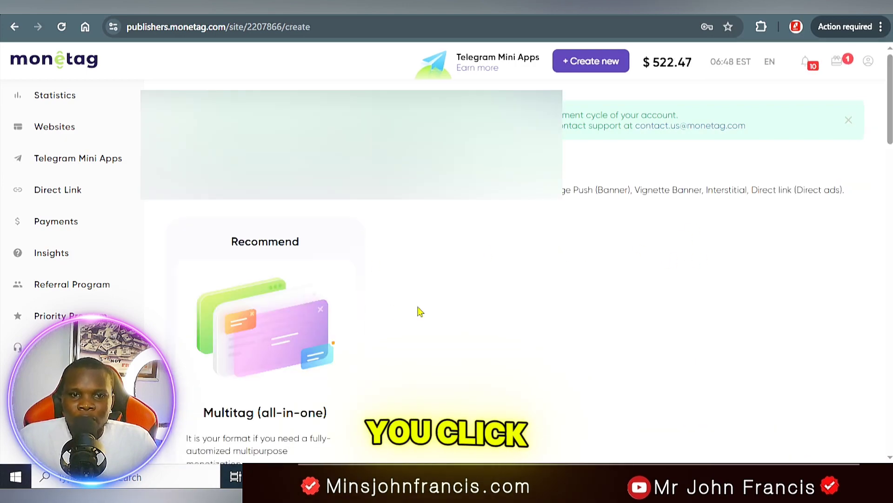
{"action": "scroll", "coordinate": [459, 297], "scroll_direction": "down", "scroll_amount": 3}
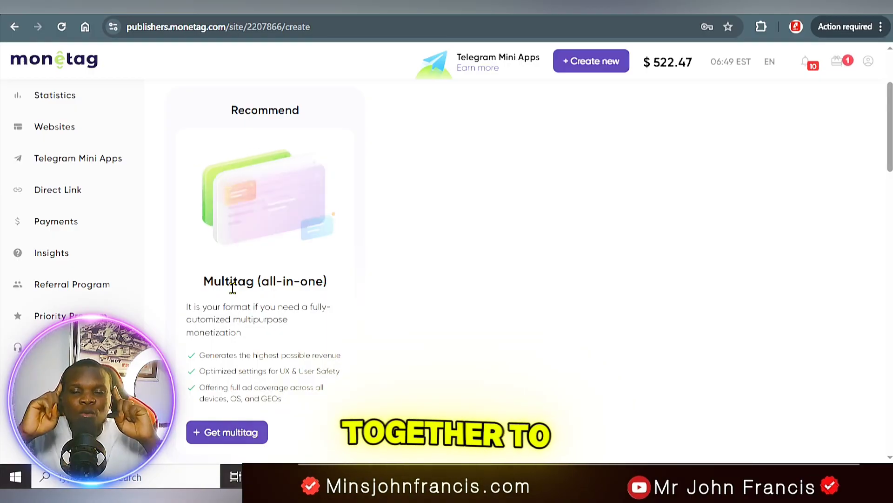
{"action": "scroll", "coordinate": [232, 288], "scroll_direction": "down", "scroll_amount": 3}
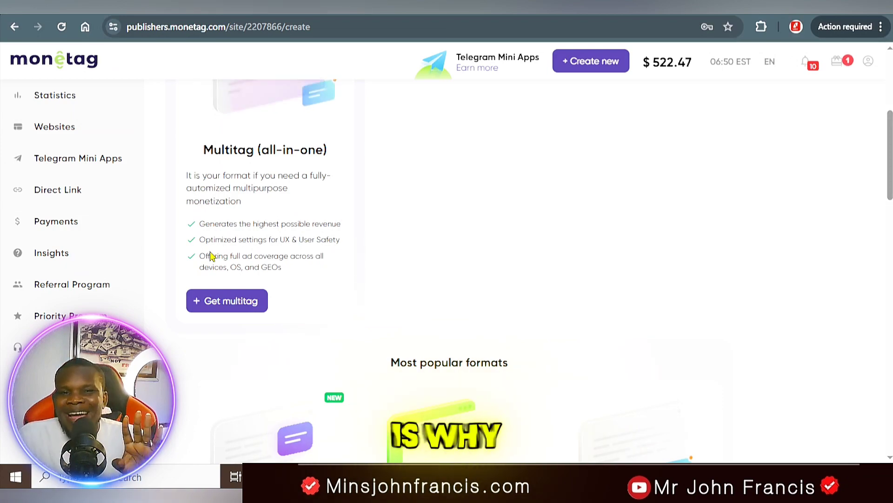
{"action": "scroll", "coordinate": [221, 270], "scroll_direction": "down", "scroll_amount": 5}
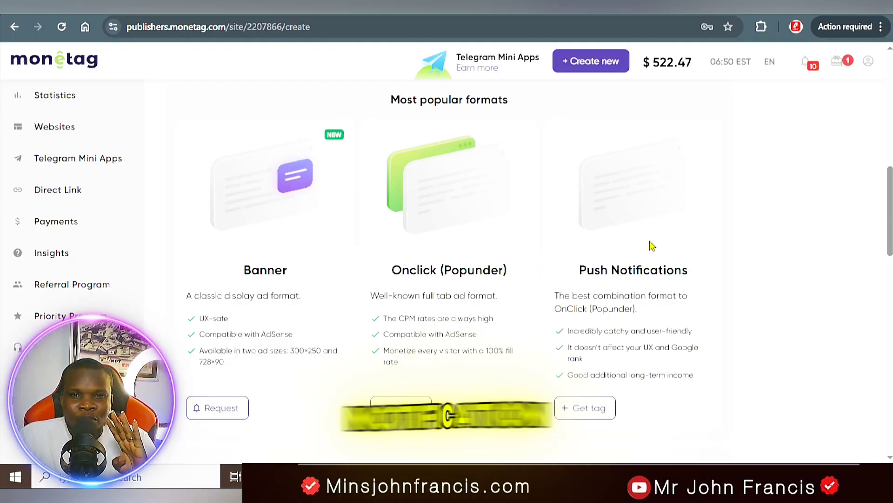
{"action": "scroll", "coordinate": [630, 369], "scroll_direction": "down", "scroll_amount": 5}
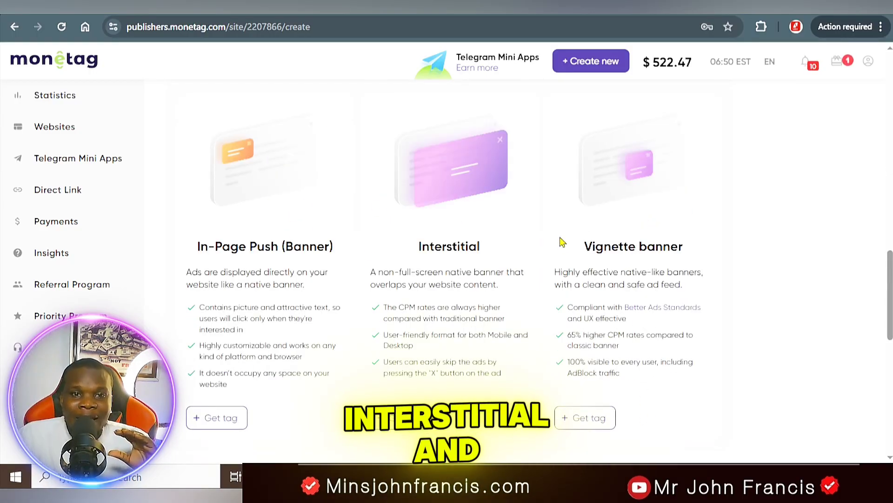
{"action": "scroll", "coordinate": [694, 295], "scroll_direction": "down", "scroll_amount": 8}
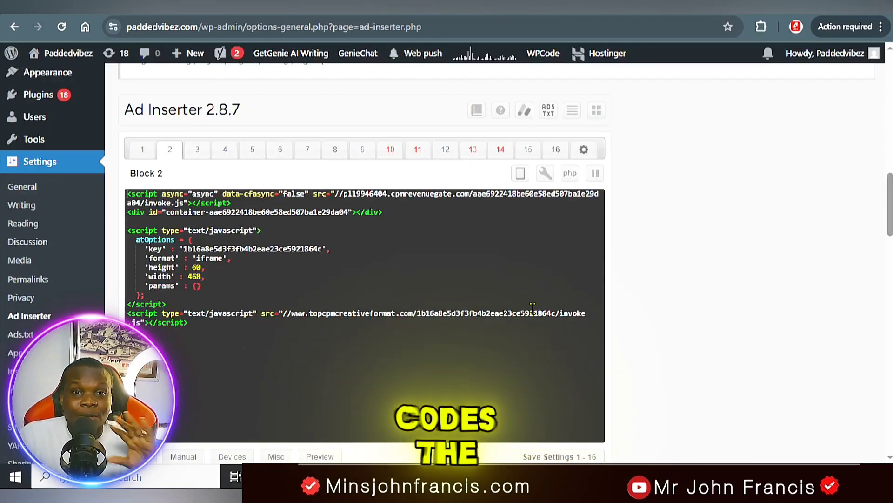
Step: Review the code in Ad Inserter blocks 6, 7, 8 and 9, then return to Block 7
{"action": "left_click", "coordinate": [280, 149]}
{"action": "left_click", "coordinate": [309, 149]}
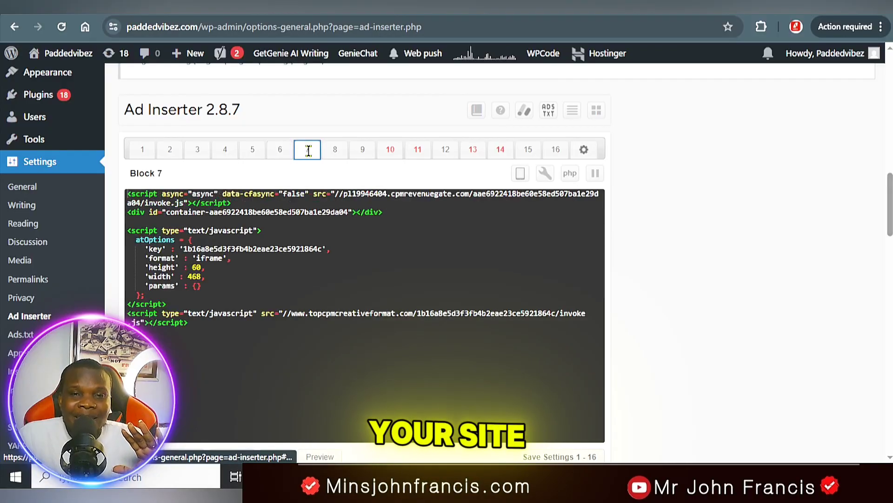
{"action": "left_click", "coordinate": [328, 154]}
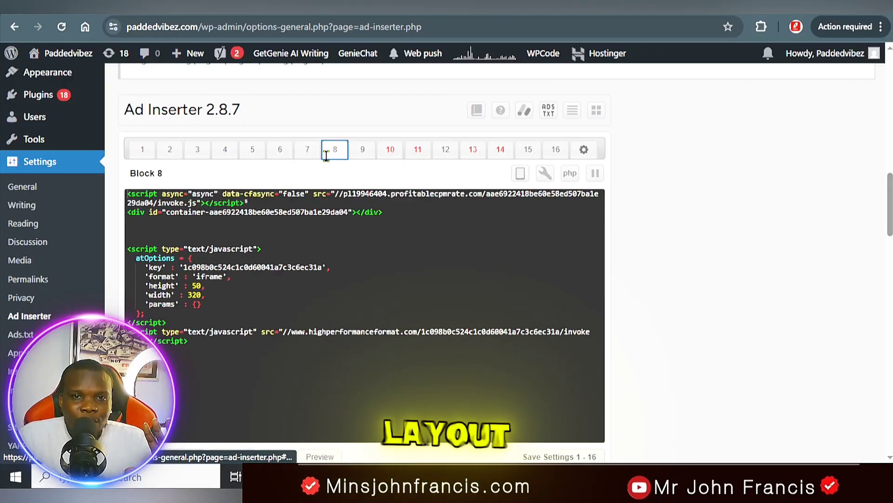
{"action": "left_click", "coordinate": [364, 150]}
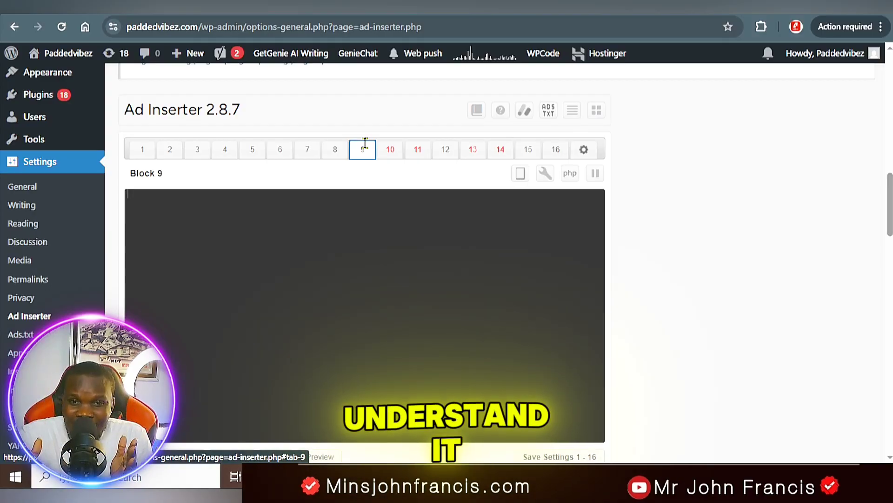
{"action": "left_click", "coordinate": [307, 149]}
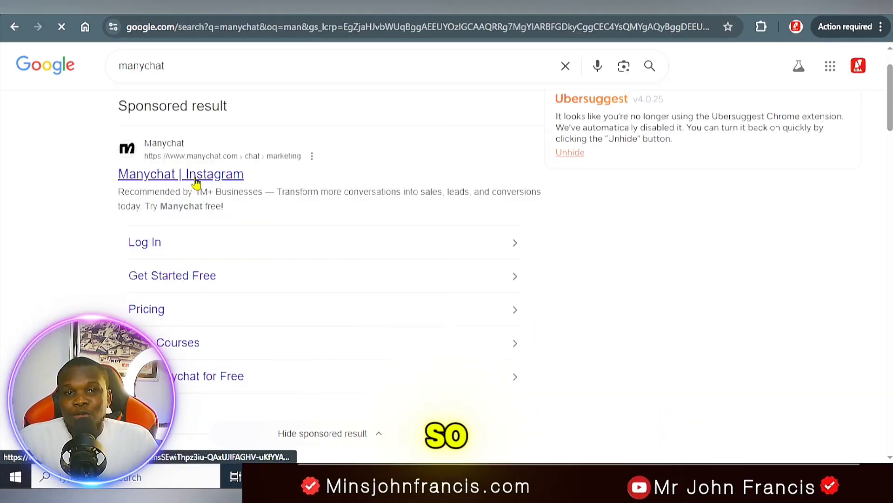
Step: Open the sponsored Manychat result and start a free account signup
{"action": "left_click", "coordinate": [195, 181]}
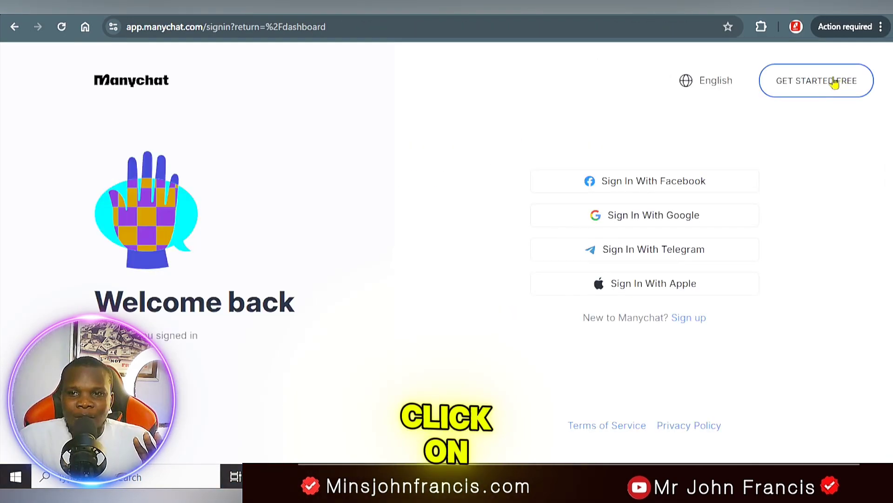
{"action": "left_click", "coordinate": [829, 81]}
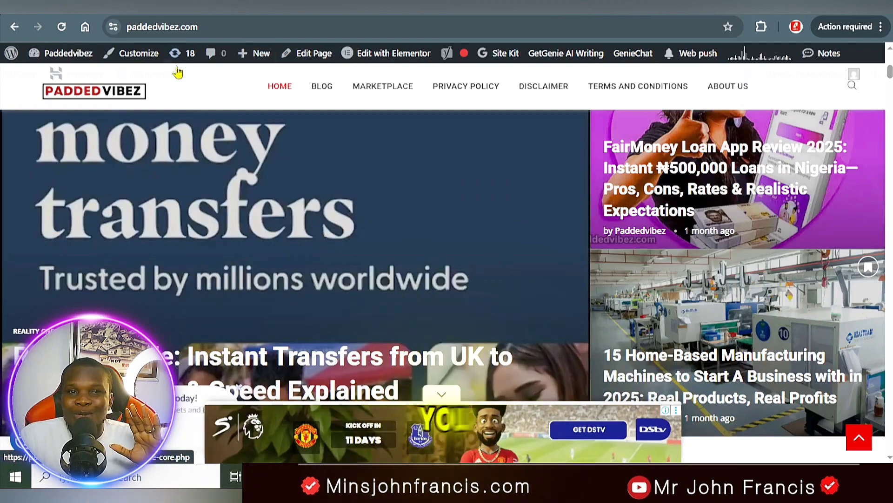
Step: Copy the FairMoney loan review article's link, paste it into the address bar, and return to Manychat
{"action": "left_click", "coordinate": [207, 23]}
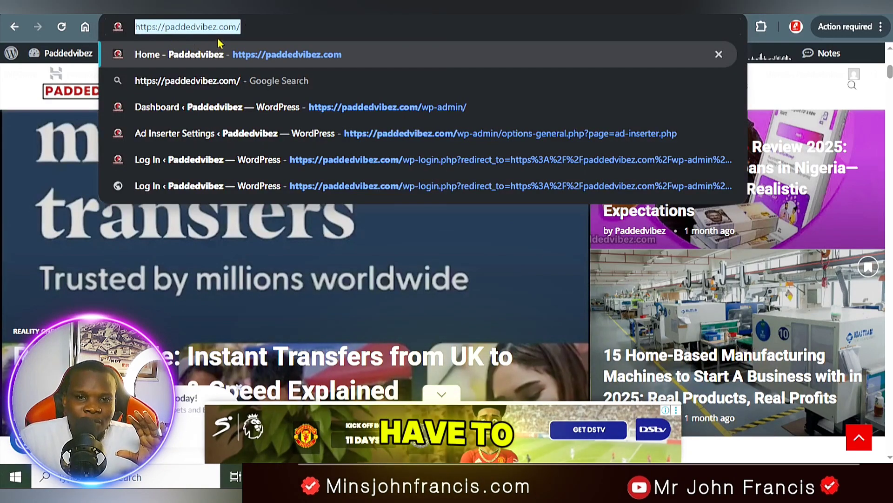
{"action": "left_click", "coordinate": [882, 93]}
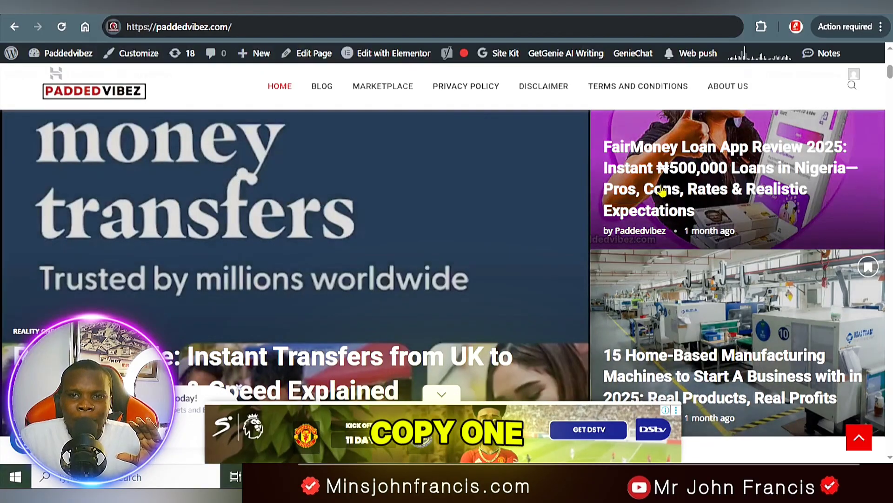
{"action": "right_click", "coordinate": [662, 179]}
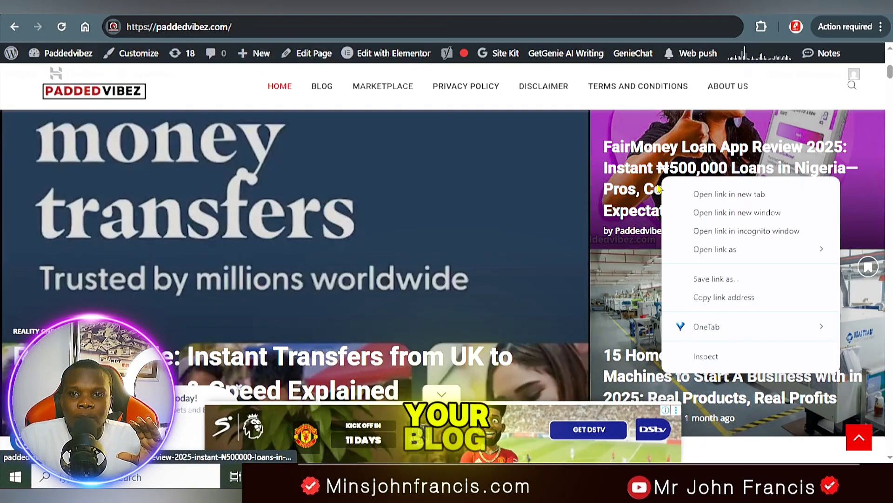
{"action": "left_click", "coordinate": [707, 303]}
{"action": "left_click", "coordinate": [372, 28]}
{"action": "type", "text": "https://paddedvibez.com/fairmoney-loan-app-review-2025-instant-%e2%82%a6500000-loans-in-nigeria-pros-cons-rates-realistic-expectations/"}
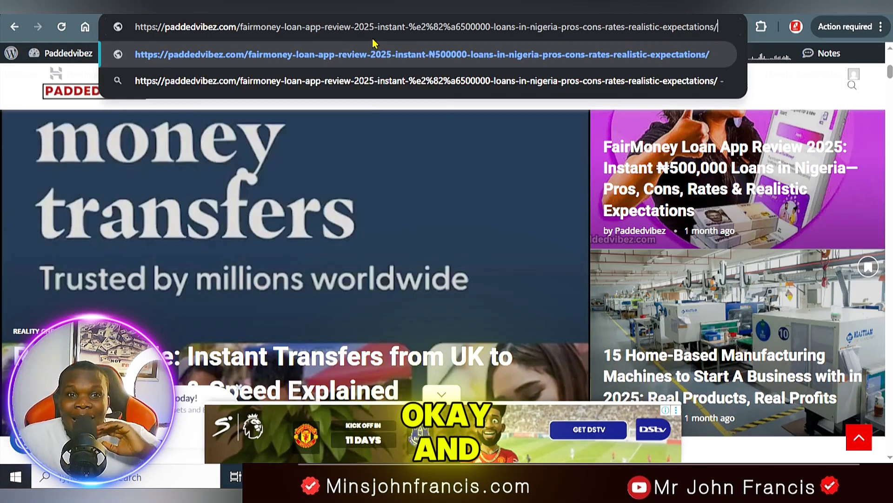
{"action": "left_click", "coordinate": [268, 6]}
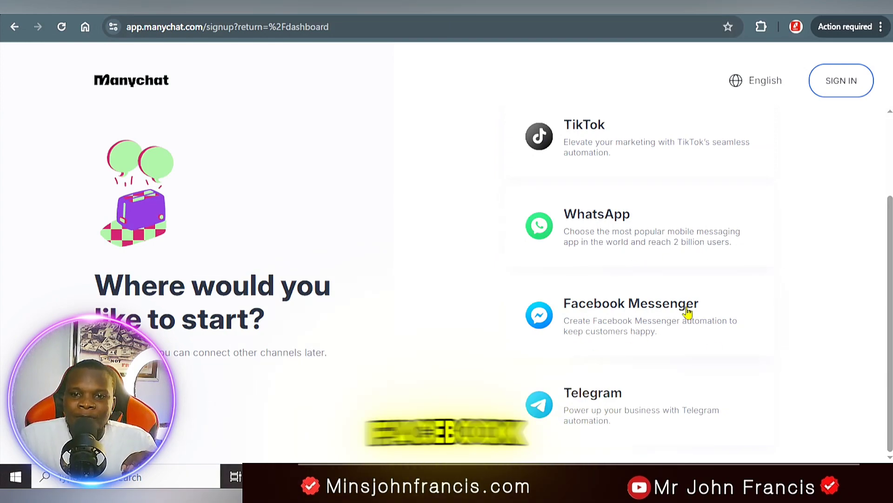
Step: Choose Facebook Messenger, continue with Facebook, and approve reconnecting the Facebook account
{"action": "left_click", "coordinate": [620, 313]}
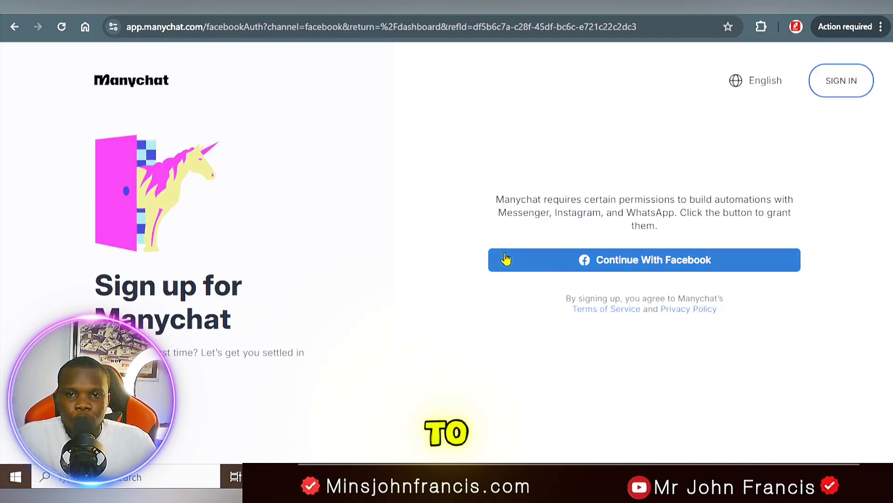
{"action": "left_click", "coordinate": [661, 263]}
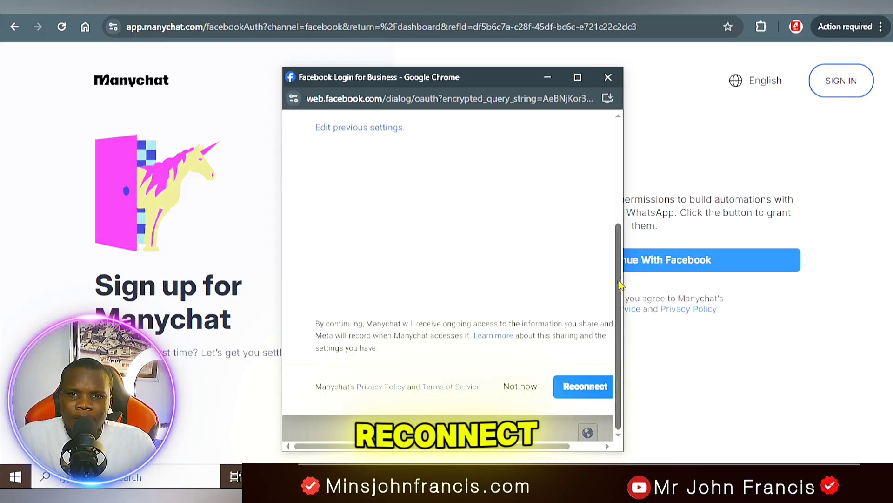
{"action": "left_click_drag", "start_coordinate": [614, 291], "coordinate": [615, 210]}
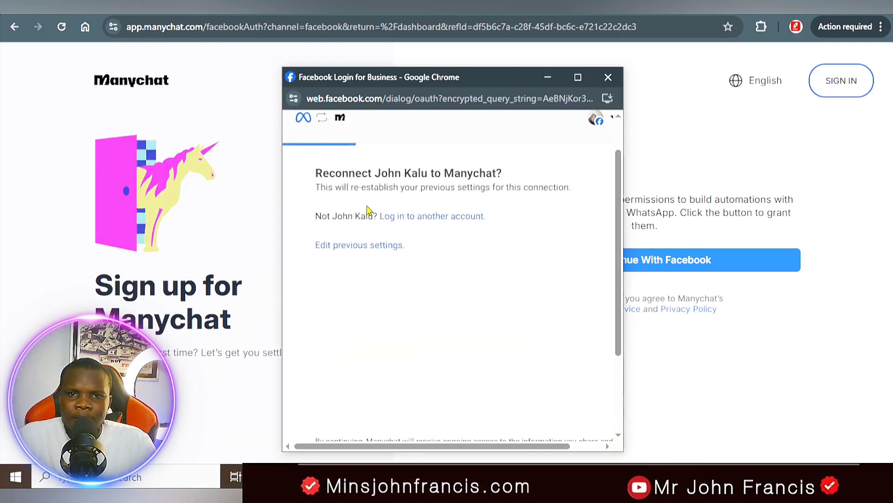
{"action": "scroll", "coordinate": [525, 328], "scroll_direction": "down", "scroll_amount": 3}
{"action": "left_click", "coordinate": [586, 387]}
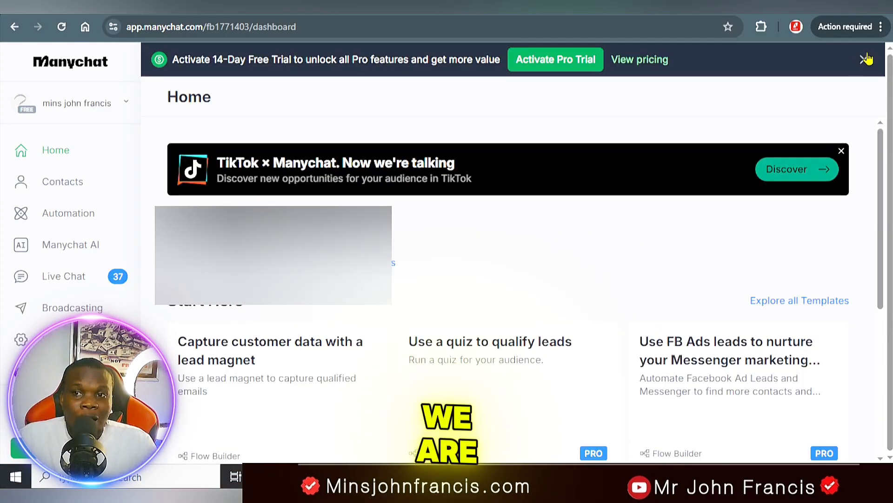
Step: Close the free-trial banner, look over the account Settings page, and open a new browser tab
{"action": "left_click", "coordinate": [864, 60]}
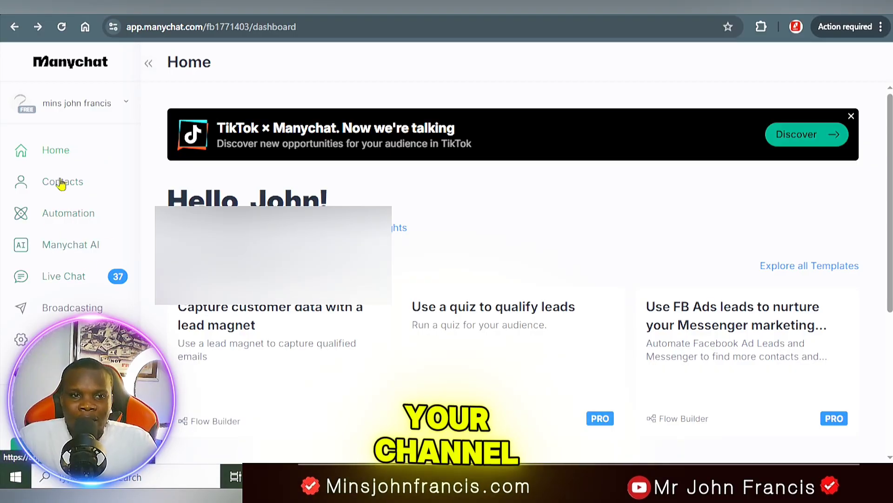
{"action": "left_click", "coordinate": [20, 340]}
{"action": "scroll", "coordinate": [414, 286], "scroll_direction": "down", "scroll_amount": 5}
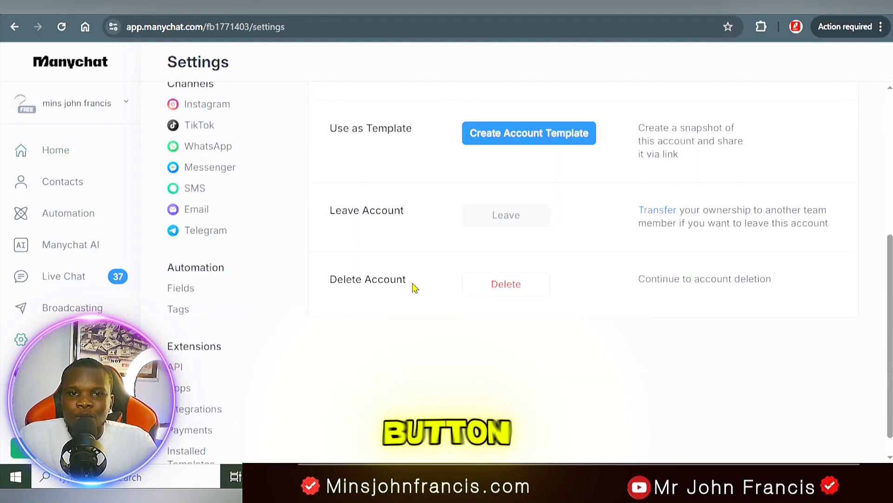
{"action": "scroll", "coordinate": [415, 287], "scroll_direction": "up", "scroll_amount": 2}
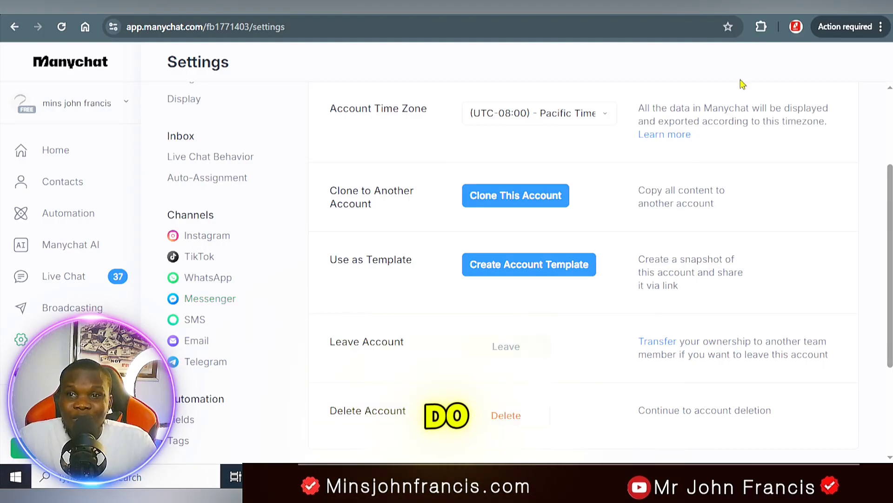
{"action": "key", "text": "ctrl+t"}
Step: Search Google for 'facebook' in the new tab
{"action": "left_click", "coordinate": [589, 24]}
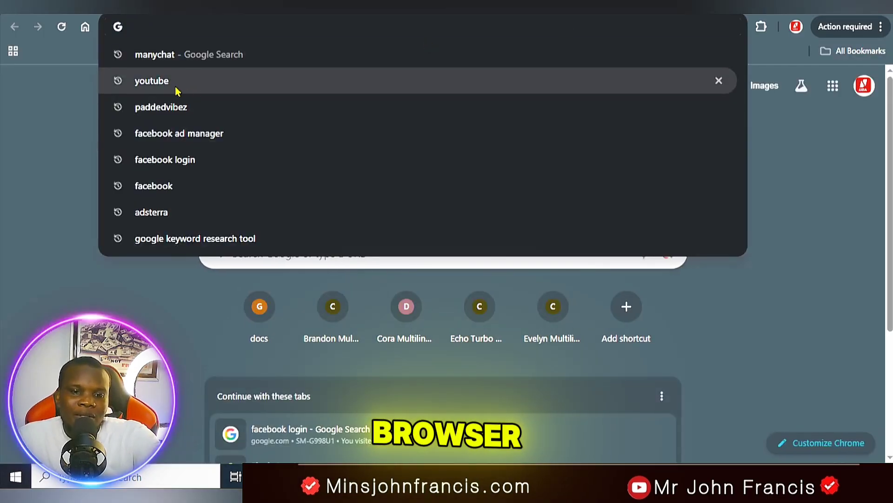
{"action": "type", "text": "facebook ad manager"}
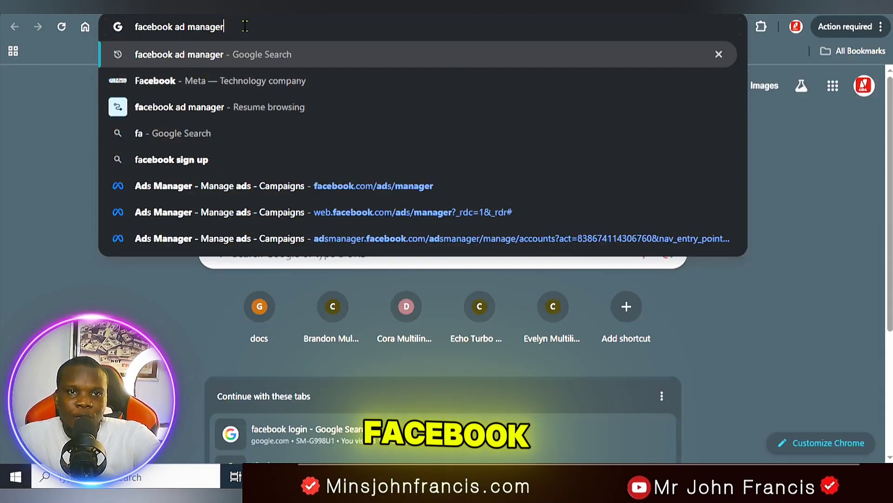
{"action": "key", "text": "BackSpace"}
{"action": "key", "text": "BackSpace"}
{"action": "key", "text": "BackSpace"}
{"action": "key", "text": "BackSpace"}
{"action": "key", "text": "BackSpace"}
{"action": "key", "text": "BackSpace"}
{"action": "key", "text": "BackSpace"}
{"action": "key", "text": "BackSpace"}
{"action": "key", "text": "BackSpace"}
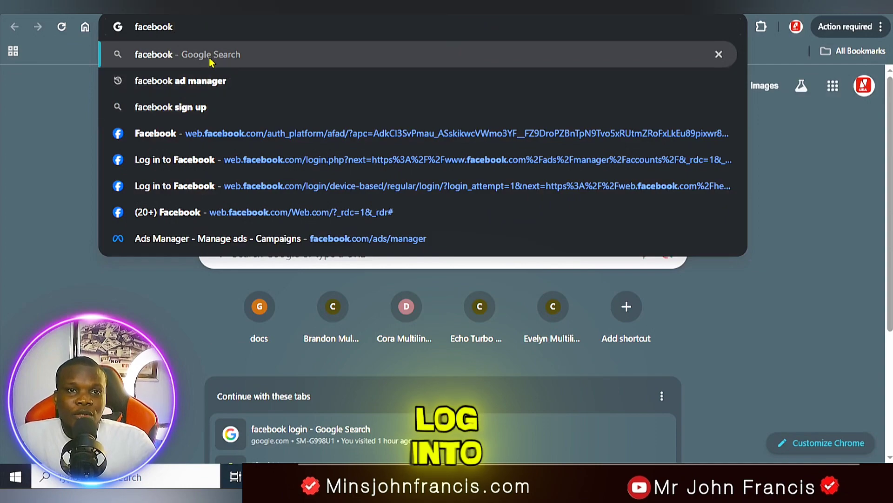
{"action": "left_click", "coordinate": [214, 54]}
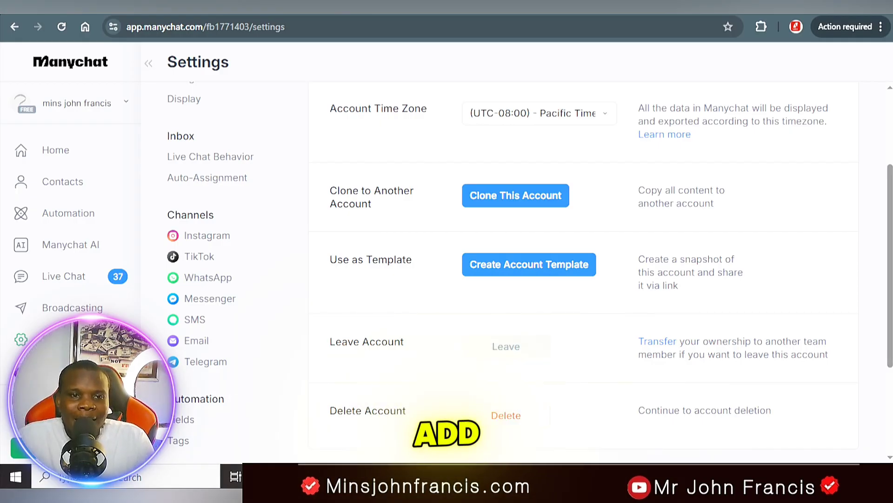
Step: Start a new DM automation from the 'Capture customer data with a lead magnet' template
{"action": "left_click", "coordinate": [72, 224]}
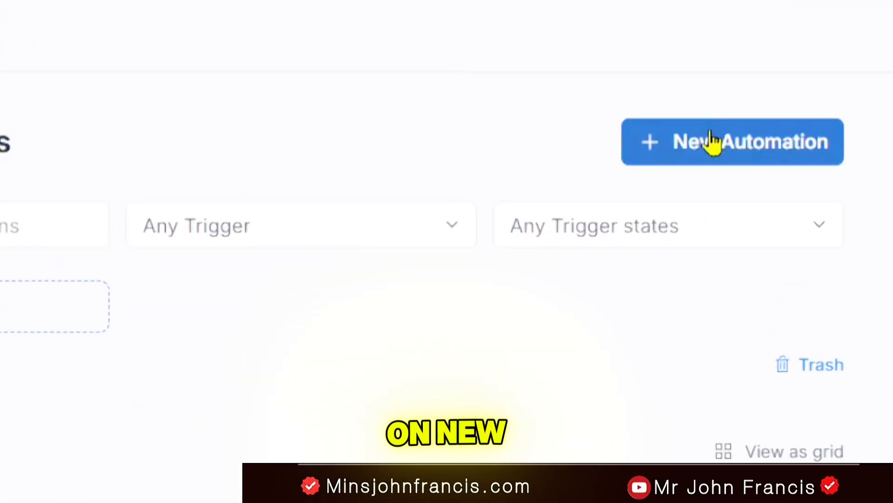
{"action": "left_click", "coordinate": [783, 118]}
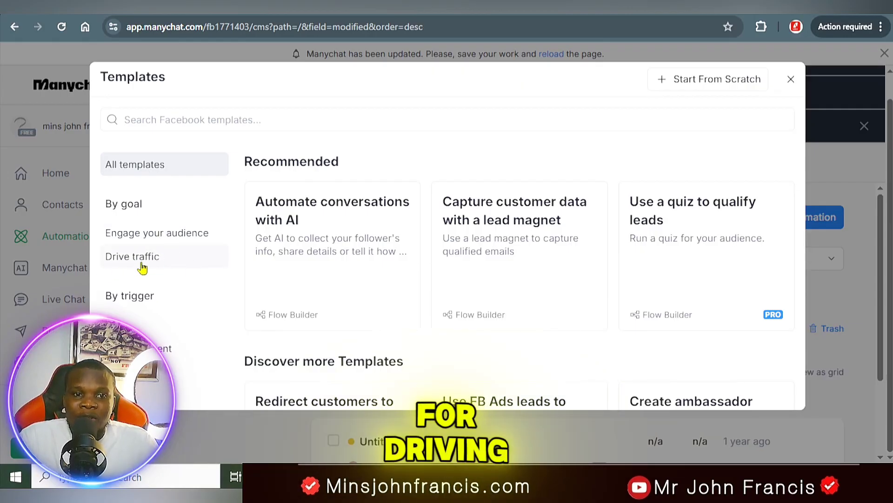
{"action": "left_click", "coordinate": [144, 329]}
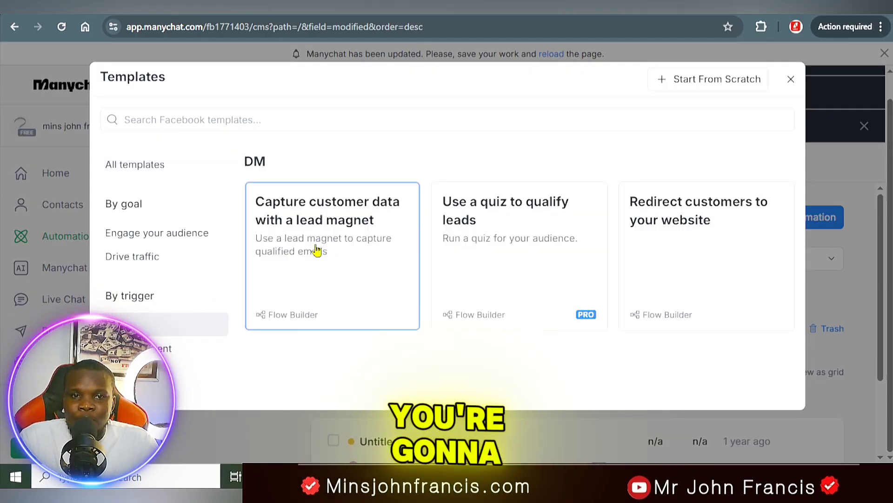
{"action": "left_click", "coordinate": [361, 262]}
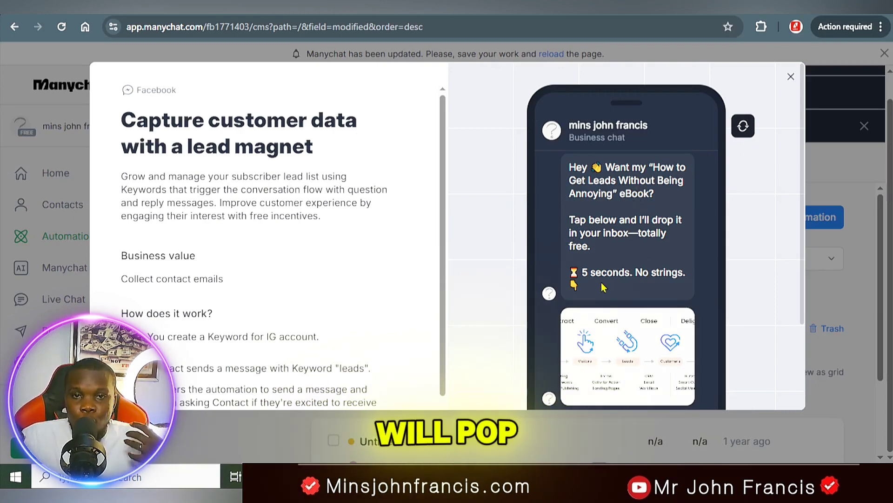
{"action": "scroll", "coordinate": [624, 286], "scroll_direction": "down", "scroll_amount": 2}
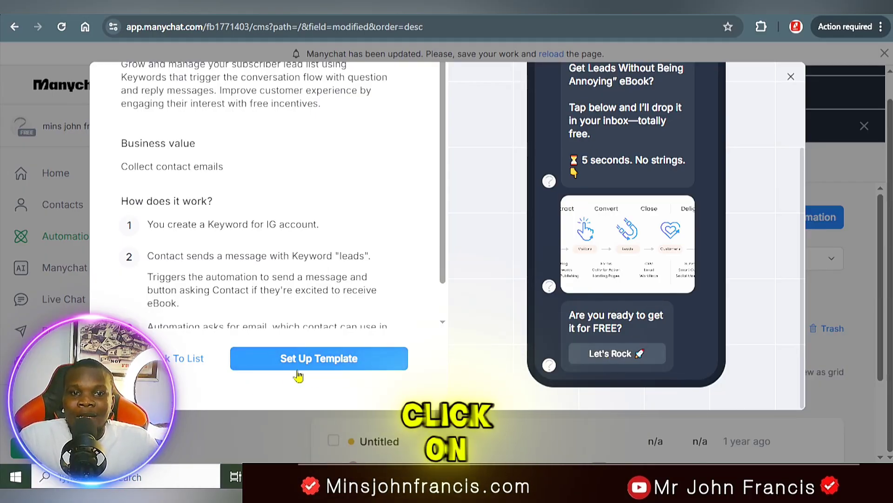
{"action": "left_click", "coordinate": [310, 363]}
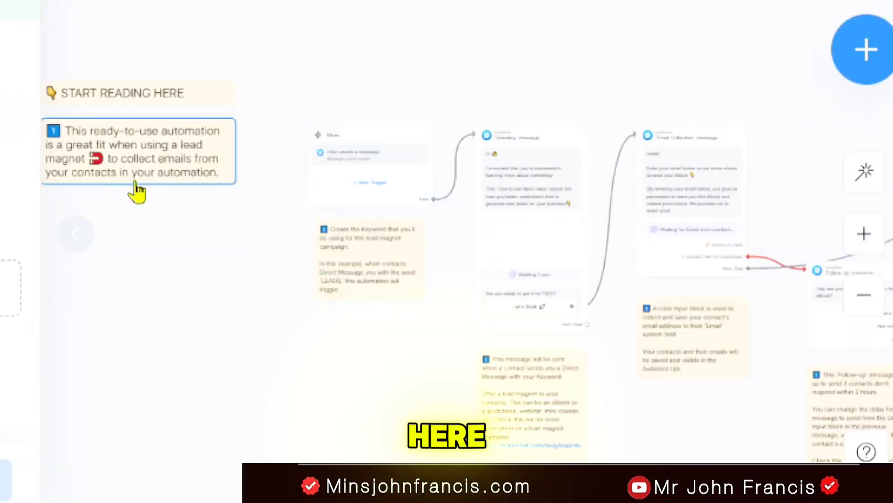
Step: Scroll through the flow's trigger, greeting, email-collection and follow-up message steps
{"action": "mouse_move", "coordinate": [146, 65]}
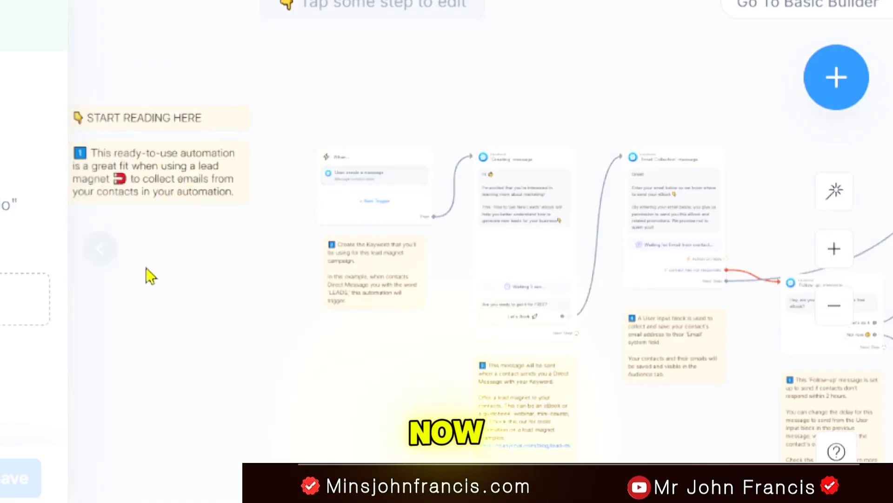
{"action": "scroll", "coordinate": [283, 163], "scroll_direction": "down", "scroll_amount": 3}
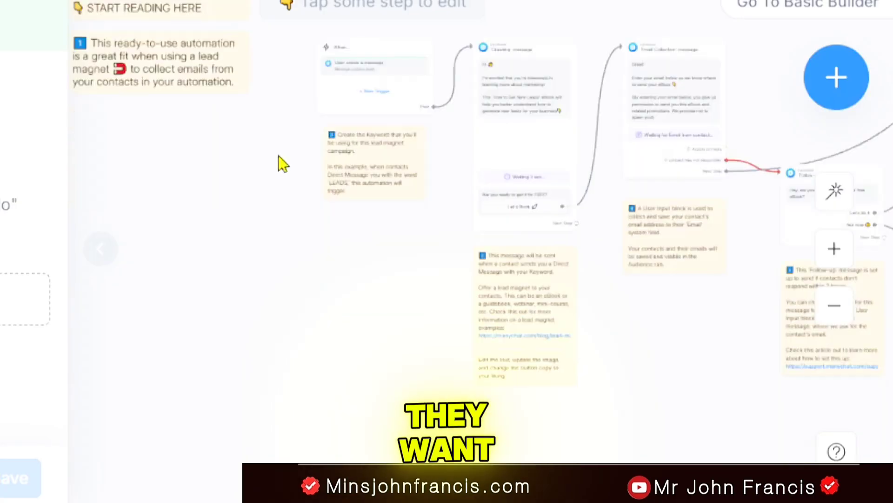
{"action": "scroll", "coordinate": [283, 164], "scroll_direction": "down", "scroll_amount": 3}
{"action": "scroll", "coordinate": [282, 164], "scroll_direction": "up", "scroll_amount": 3}
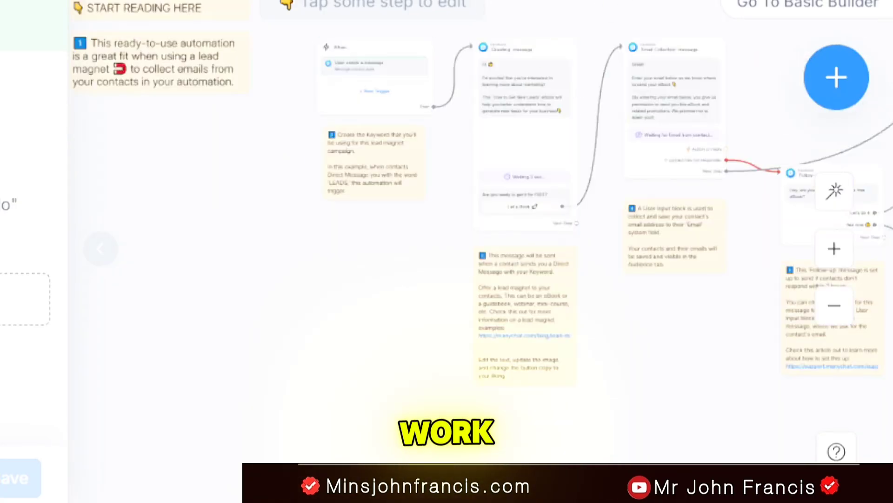
{"action": "left_click", "coordinate": [544, 41]}
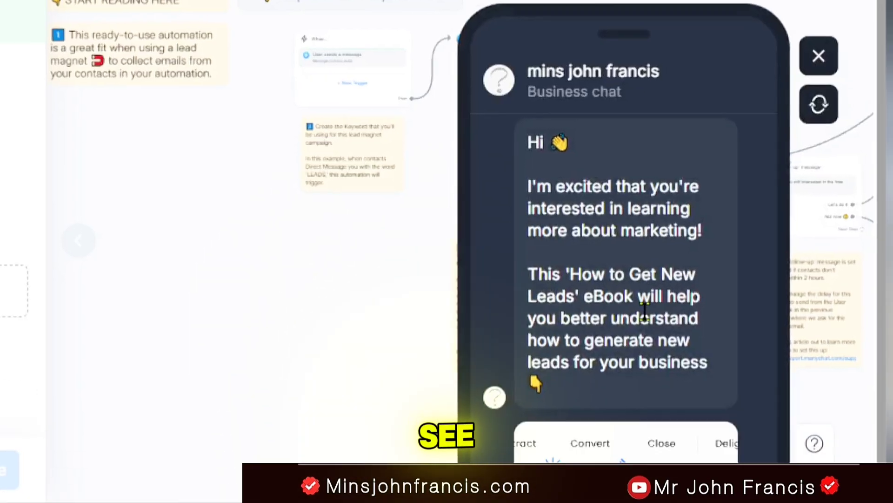
{"action": "left_click", "coordinate": [819, 56]}
{"action": "scroll", "coordinate": [324, 47], "scroll_direction": "down", "scroll_amount": 3}
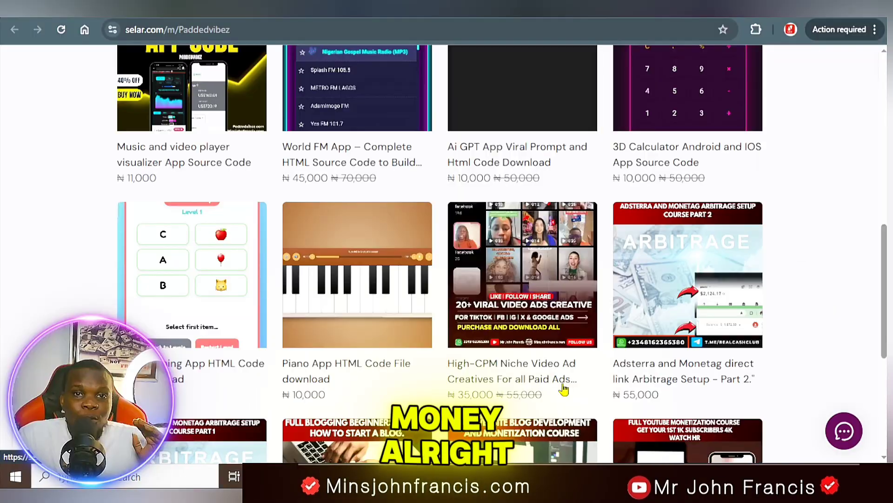
Step: Open the ₦35,000 High-CPM Niche Video Ad Creatives product page in the Paddedvibez Selar store
{"action": "mouse_move", "coordinate": [541, 292]}
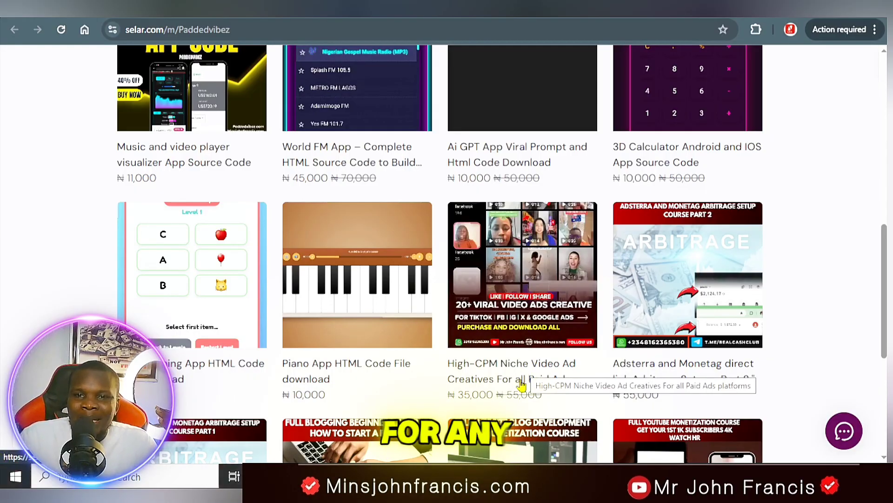
{"action": "left_click", "coordinate": [512, 302]}
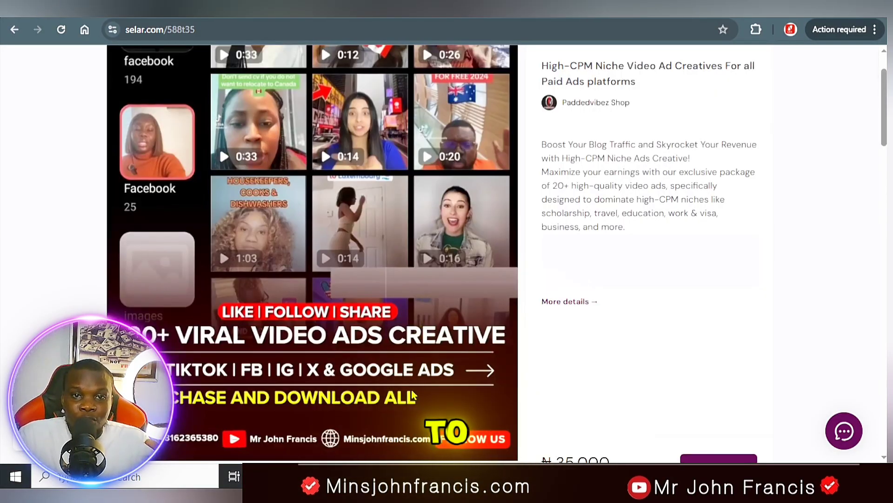